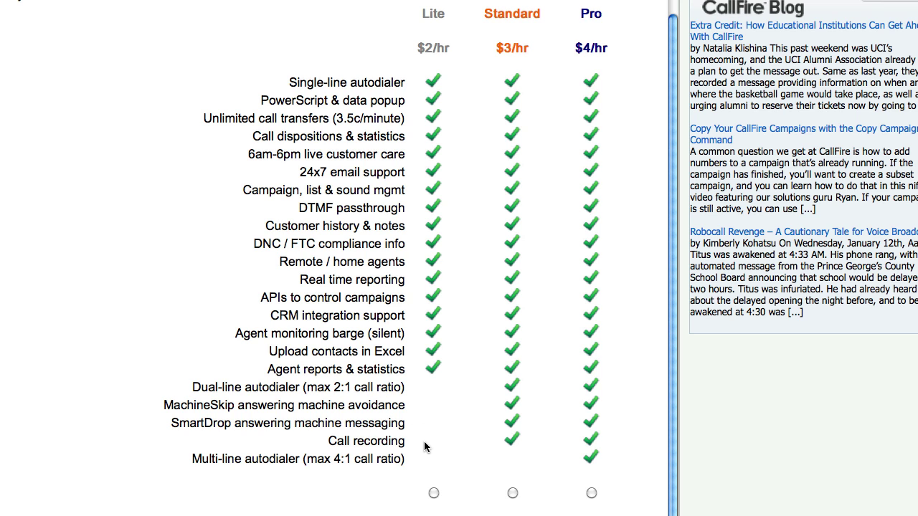
Pick the Standard dialer plan at $3/hr over the Lite and Pro plans
click(511, 492)
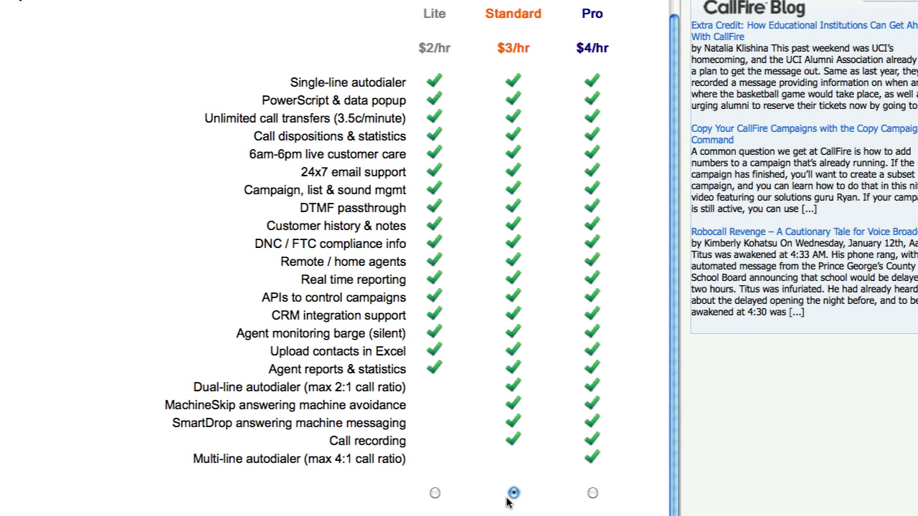
scroll(515, 495, down, 3)
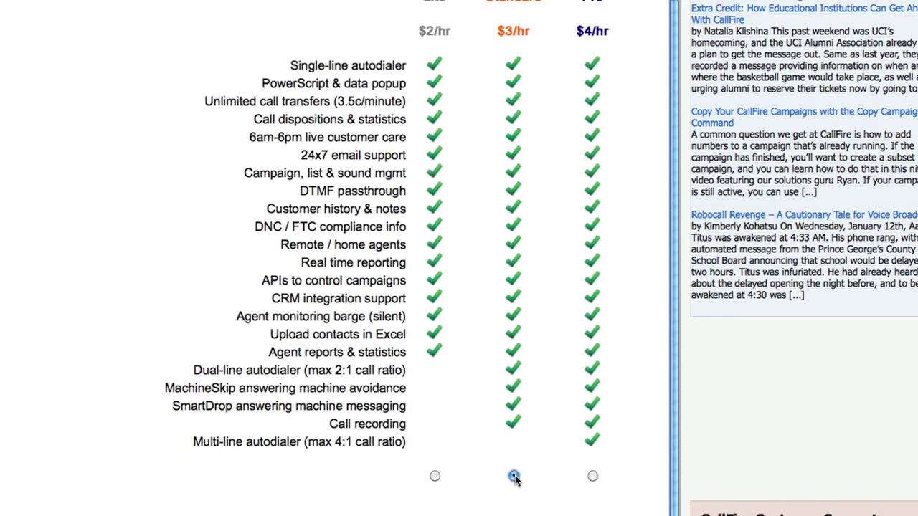
On the Standard Details form, name the campaign 'My First Campaign' and enter the caller ID number and agent passcode
click(597, 464)
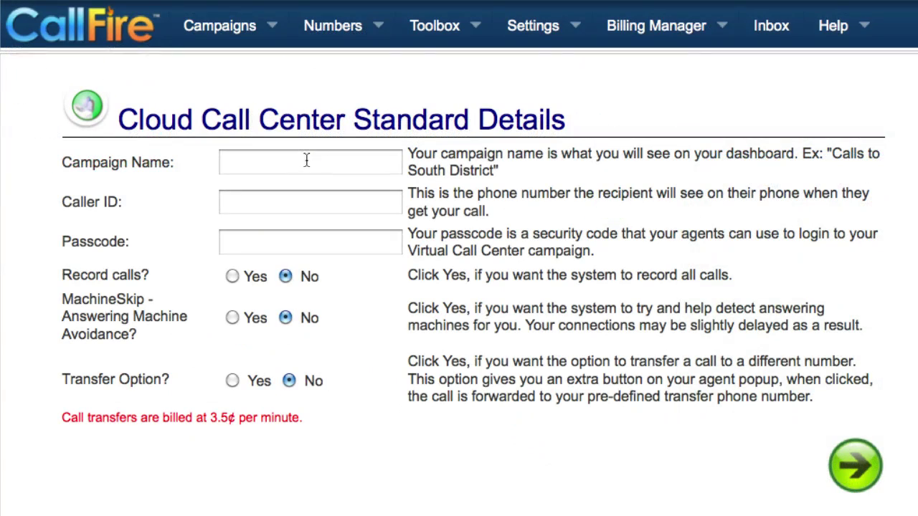
click(306, 160)
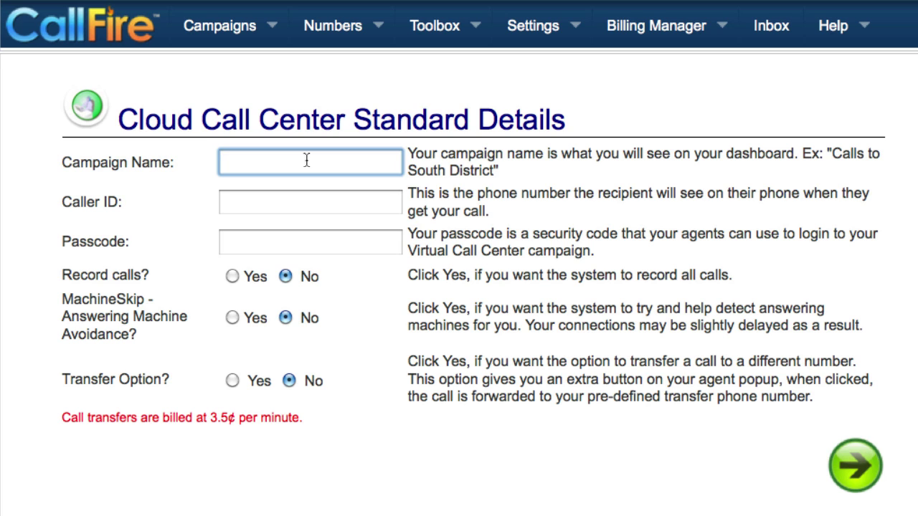
text(My Fir)
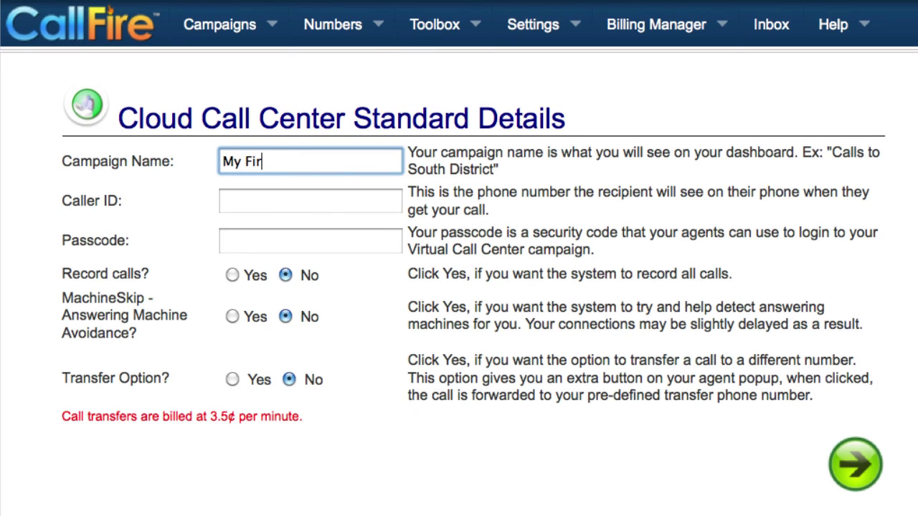
text(st Campaign)
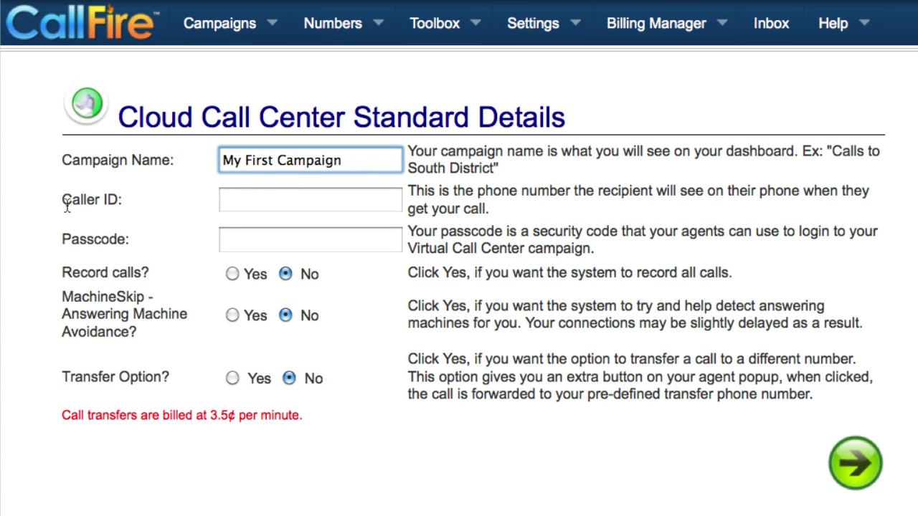
click(255, 198)
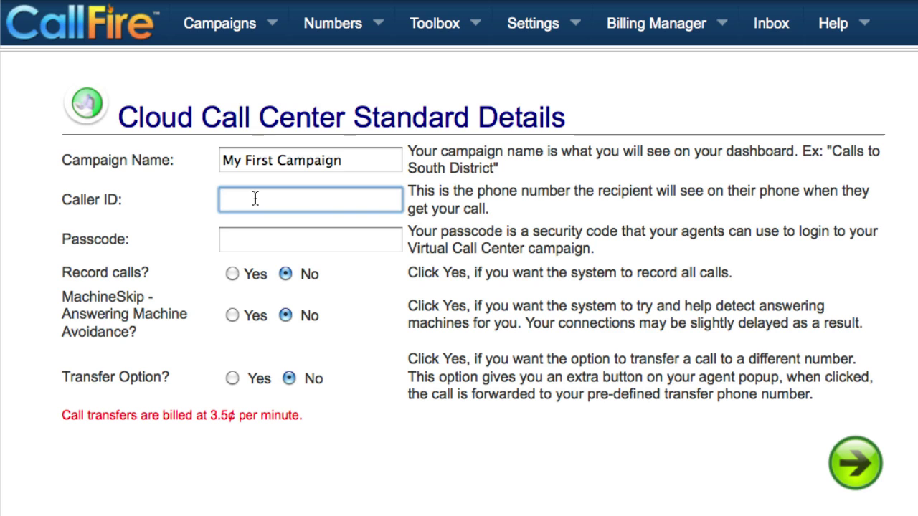
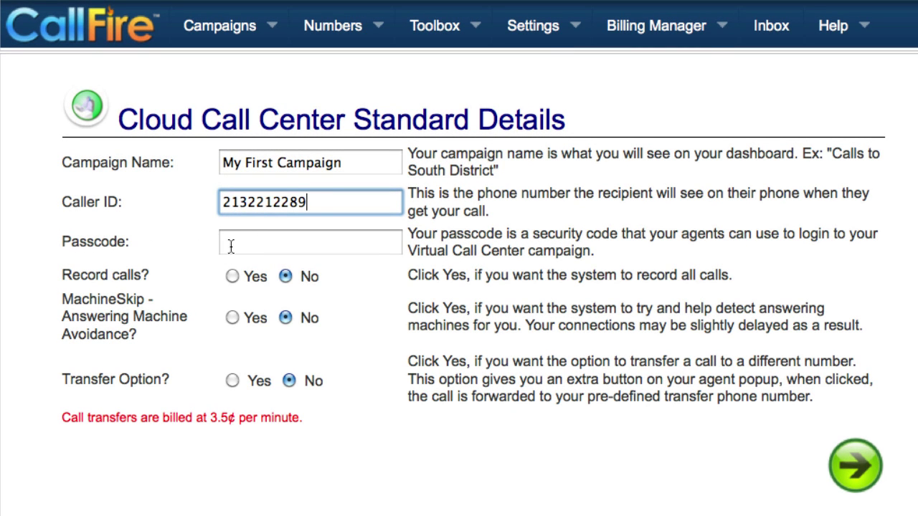
click(254, 241)
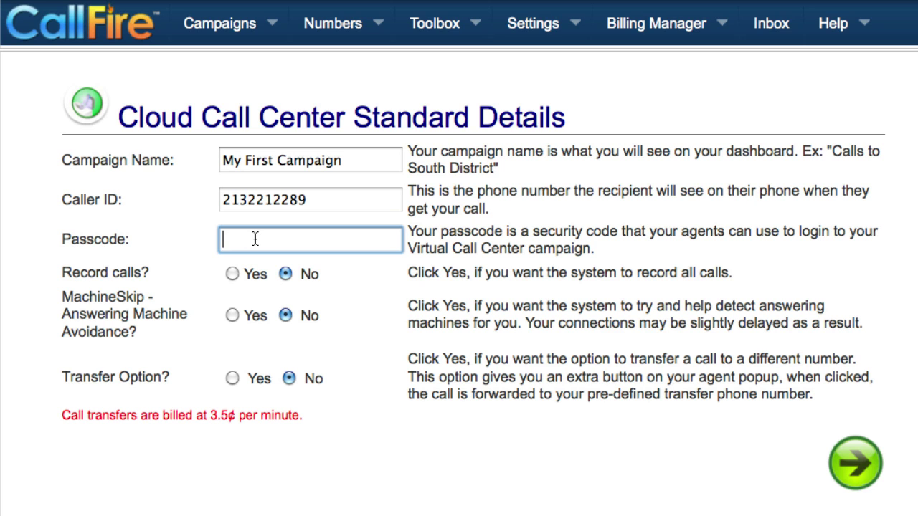
text(callfiredemo)
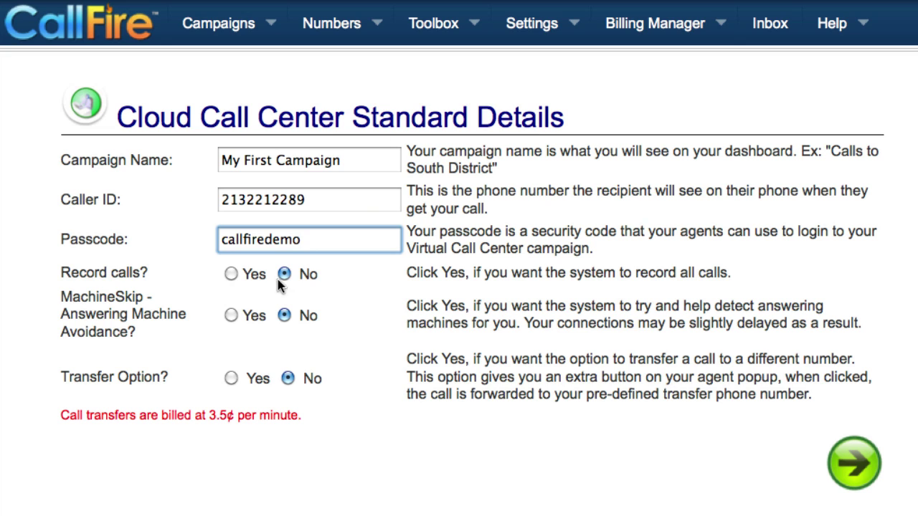
Set Record calls and Transfer Option to Yes and submit the campaign details
click(230, 274)
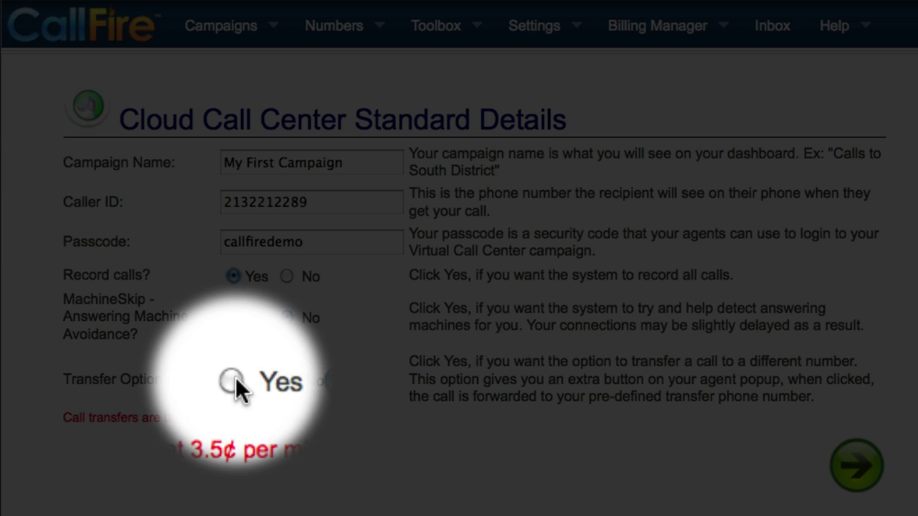
click(234, 381)
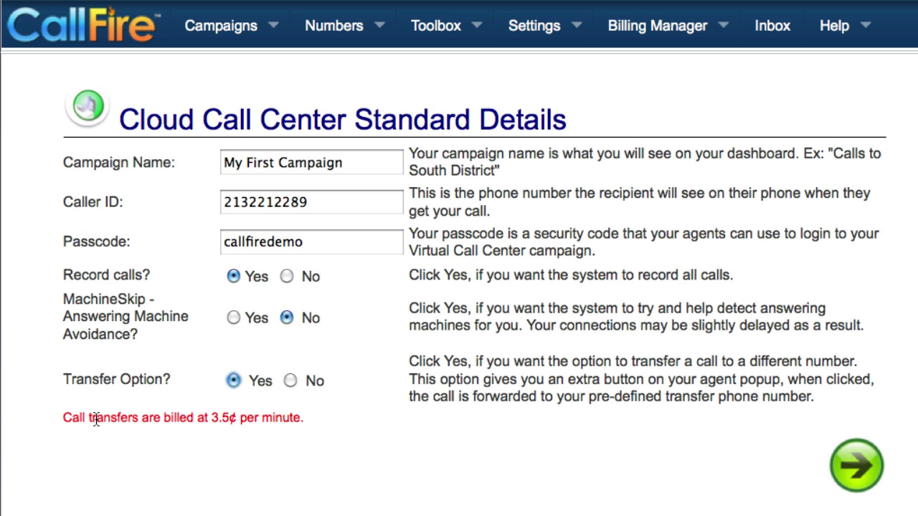
click(856, 466)
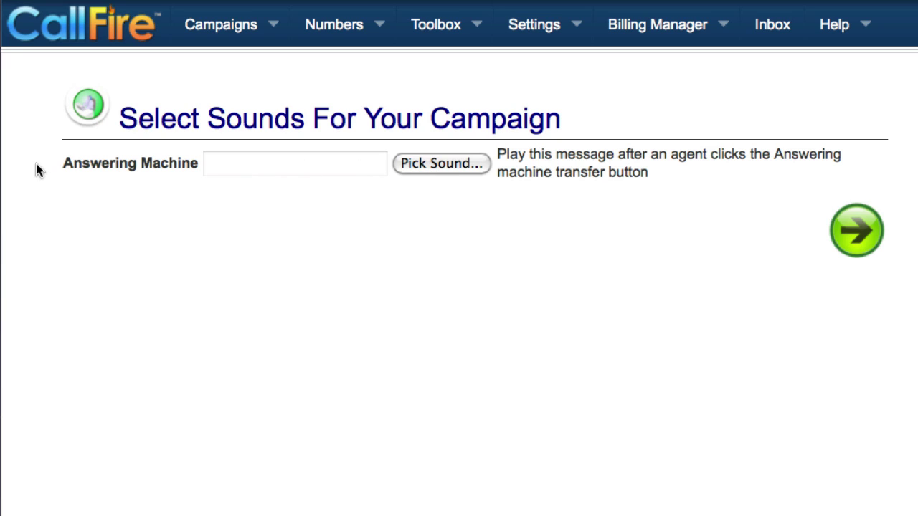
Use the saved 'test' sound as the answering machine message and begin the agent script with 'This is'
click(424, 166)
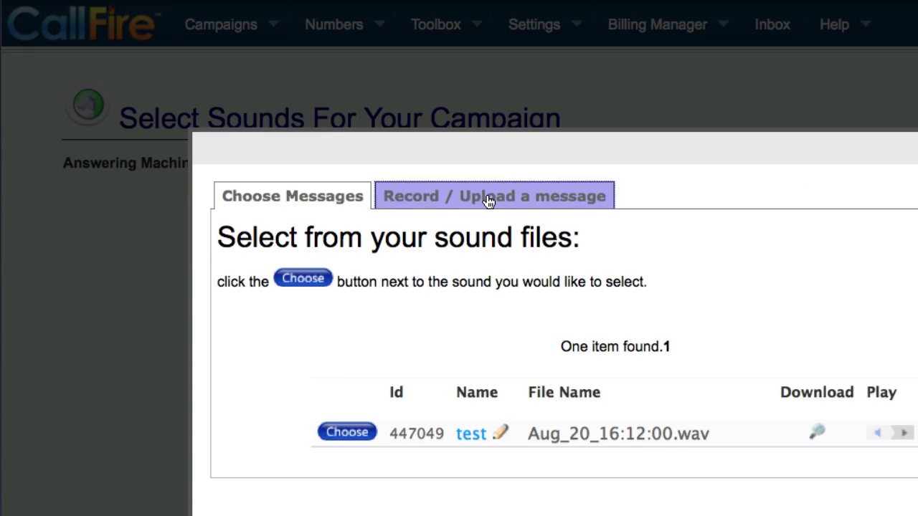
click(485, 199)
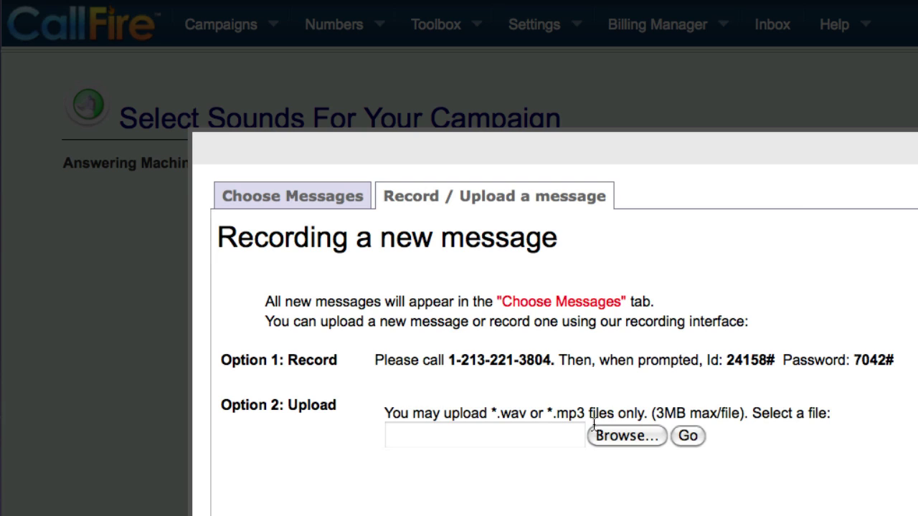
click(324, 202)
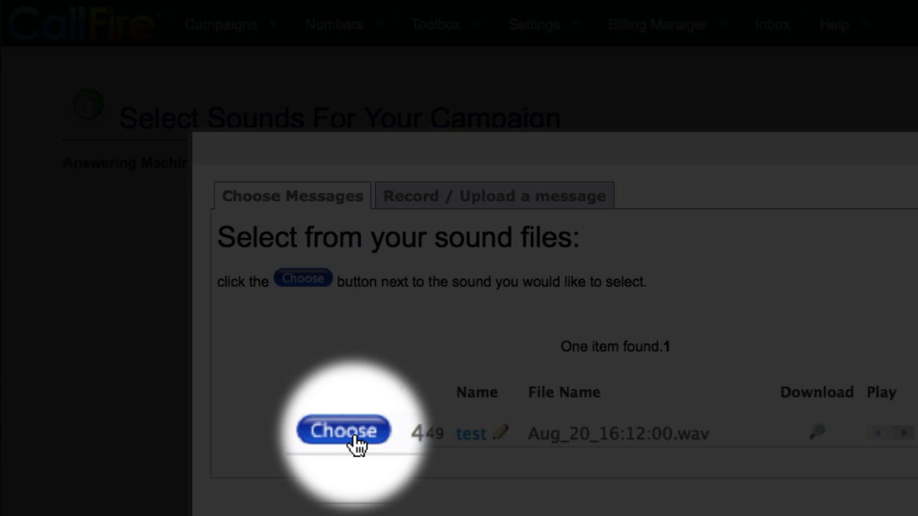
click(354, 436)
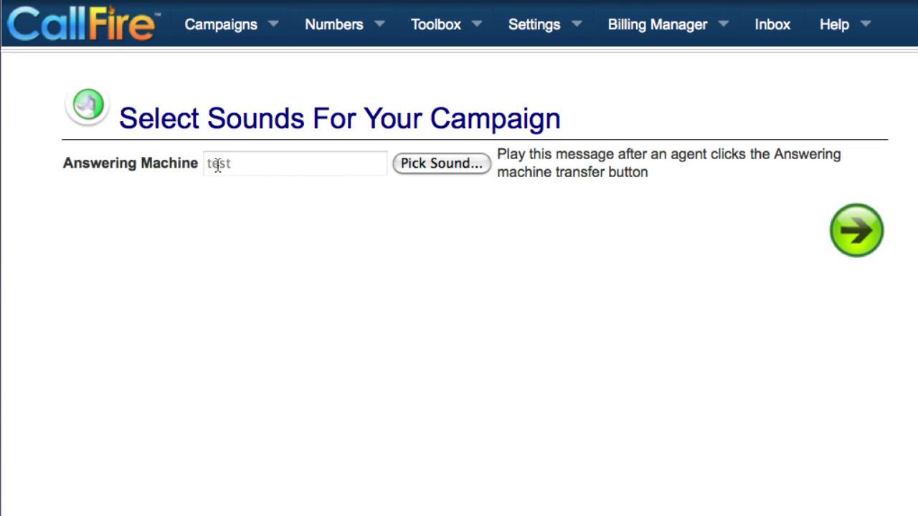
click(856, 231)
text(This)
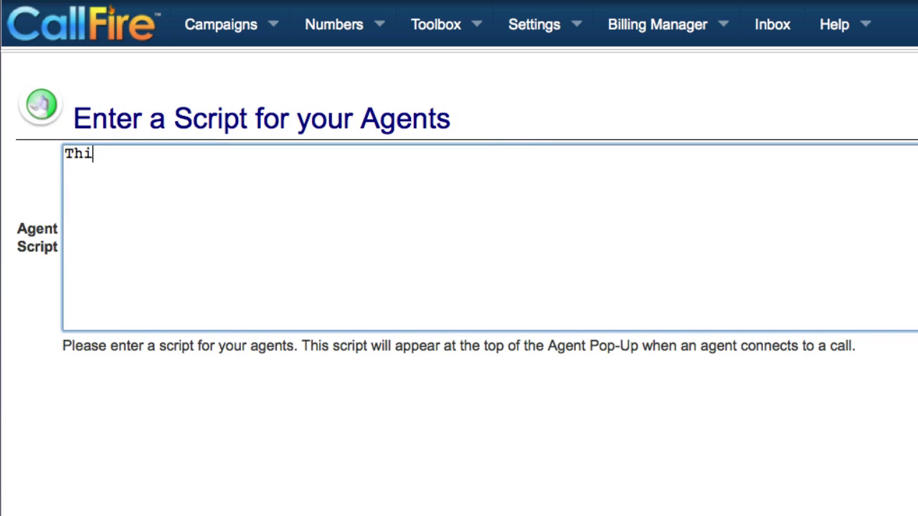
text( is)
Finish the agent script so it reads 'This is a script.'
text(a script.)
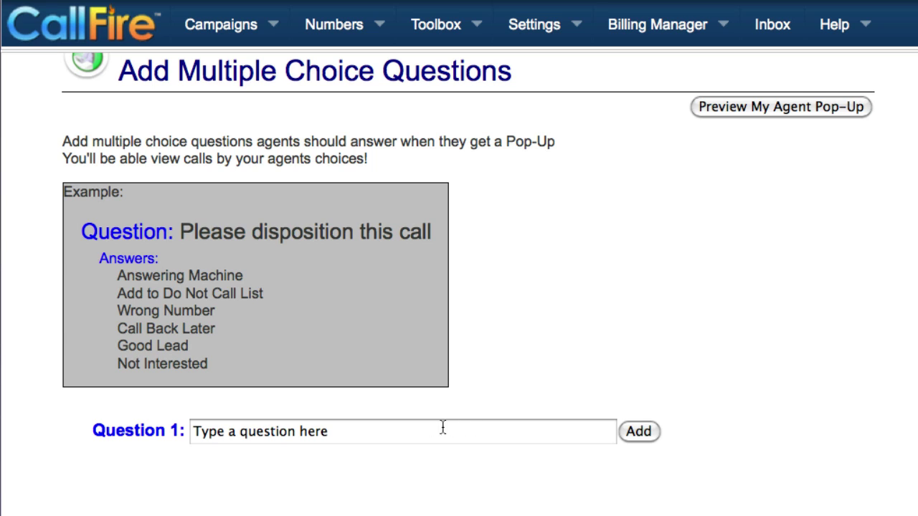
Enter 'Please disposition this call.' as Question 1 and save it
click(343, 429)
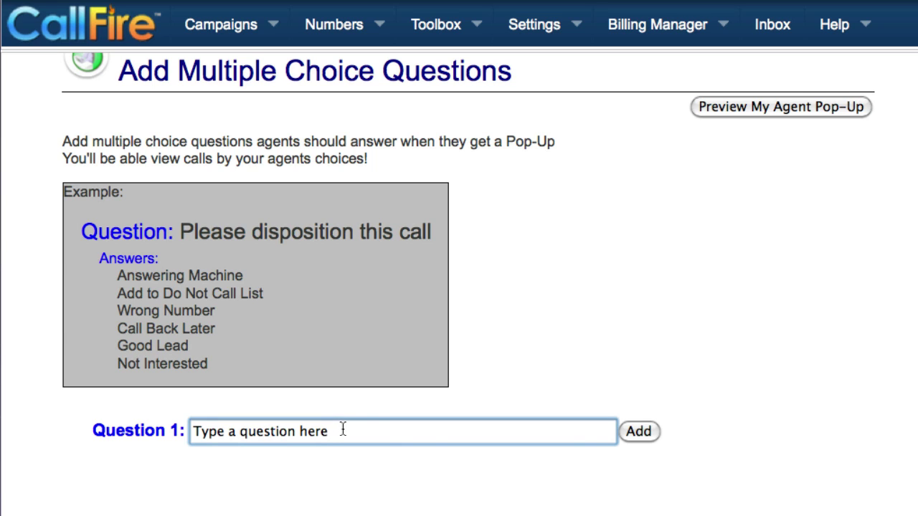
key(BackSpace)
key(BackSpace)
key(BackSpace)
key(BackSpace)
key(BackSpace)
key(BackSpace)
key(BackSpace)
key(BackSpace)
key(BackSpace)
key(BackSpace)
key(BackSpace)
key(BackSpace)
key(BackSpace)
key(BackSpace)
key(BackSpace)
key(BackSpace)
key(BackSpace)
key(BackSpace)
key(BackSpace)
key(BackSpace)
text(p)
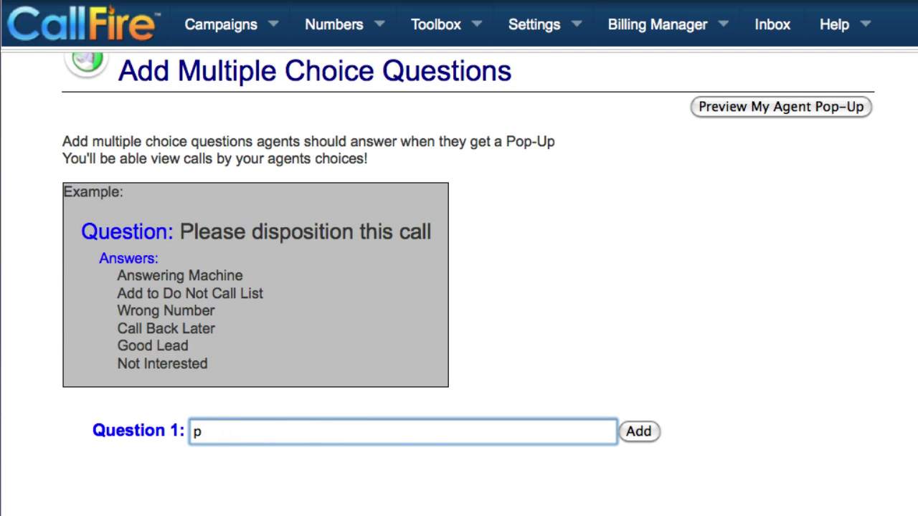
key(BackSpace)
text(Please d)
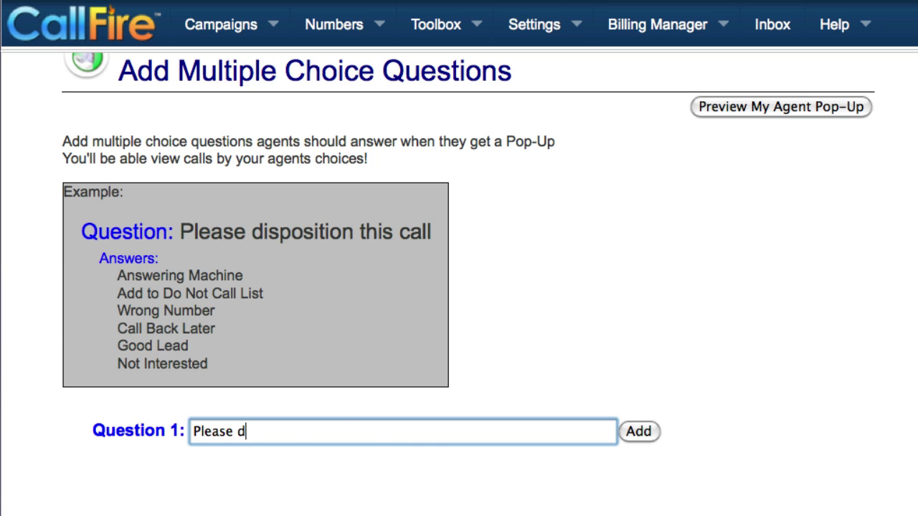
text(isposition this call.)
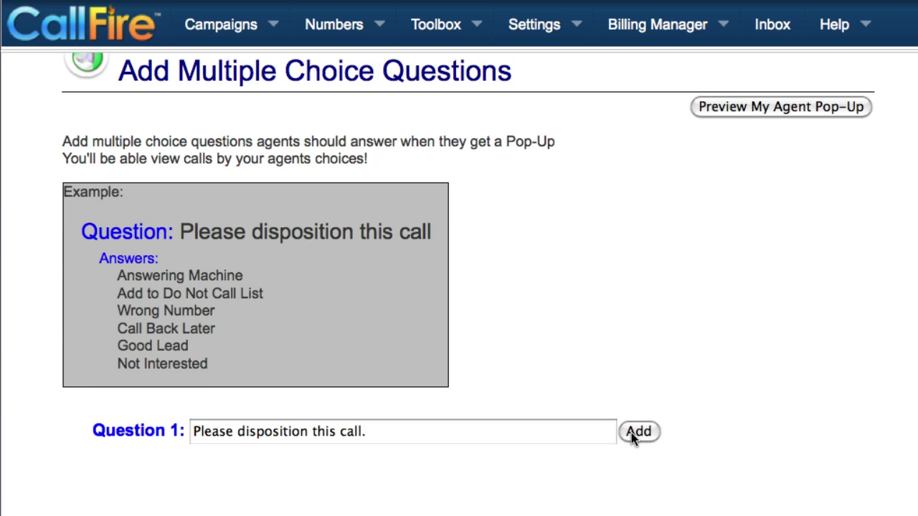
click(629, 433)
Add the answers Good Lead, Not interested and call back later to Question 1
scroll(148, 368, down, 3)
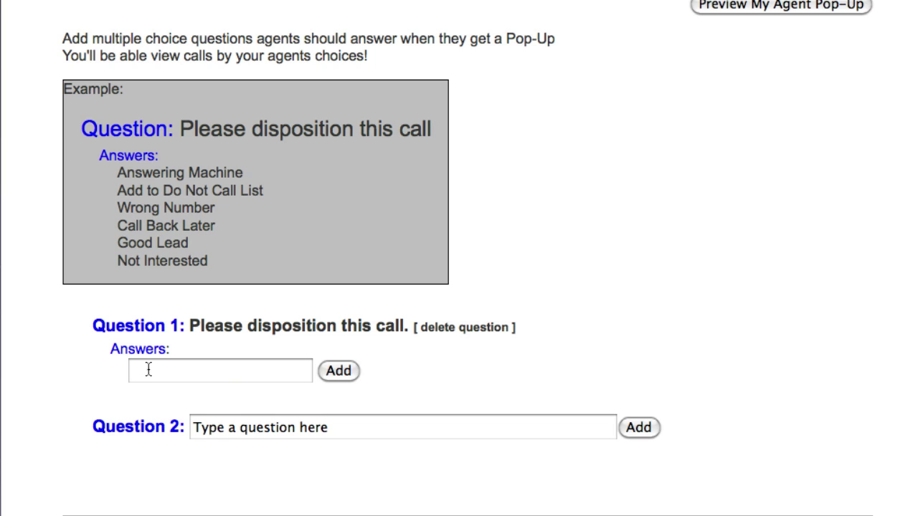
click(148, 369)
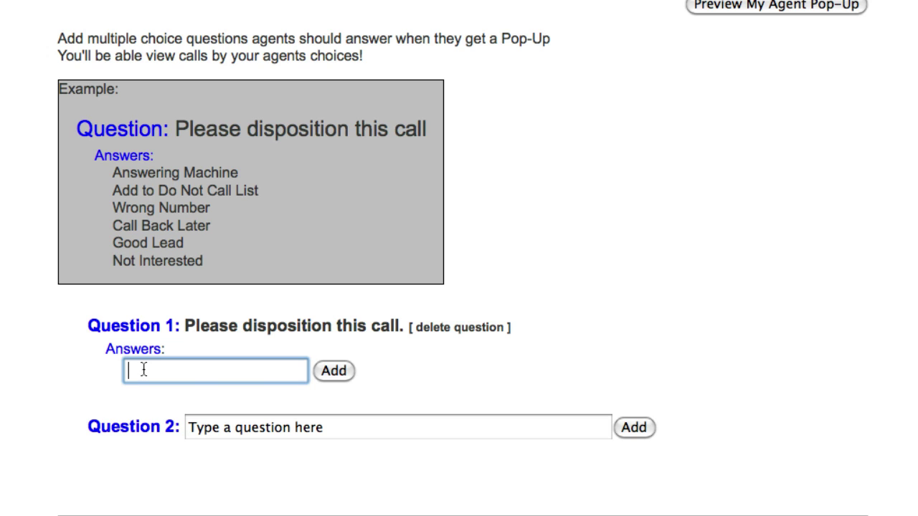
text(Good Lead)
click(332, 371)
text(N)
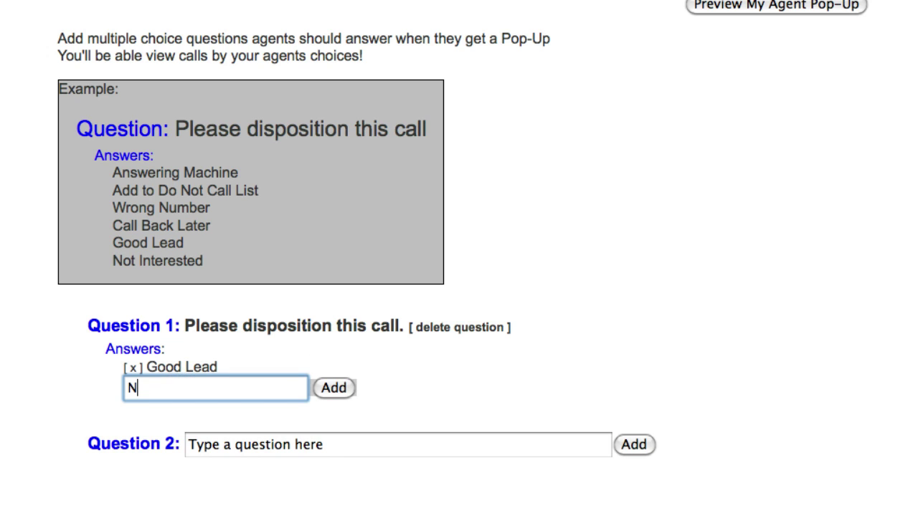
text(ot interested)
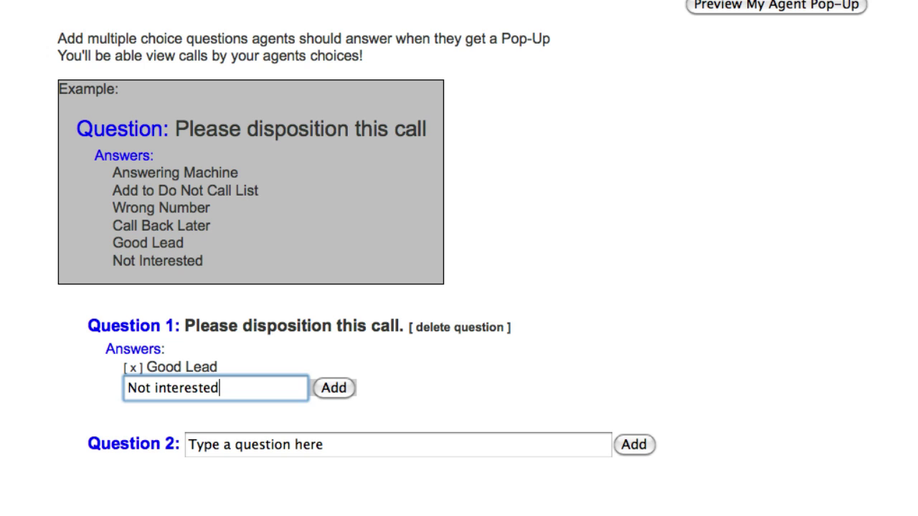
click(329, 388)
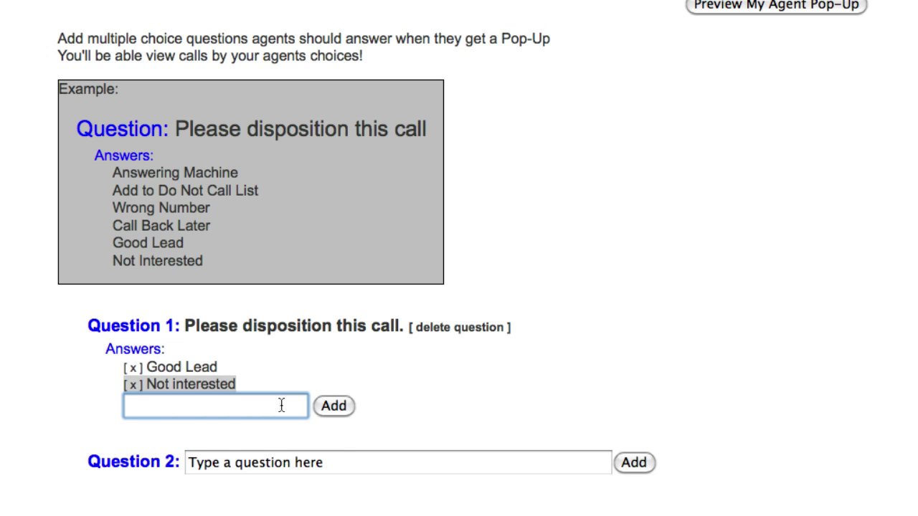
text(call back later)
click(330, 406)
scroll(692, 343, down, 4)
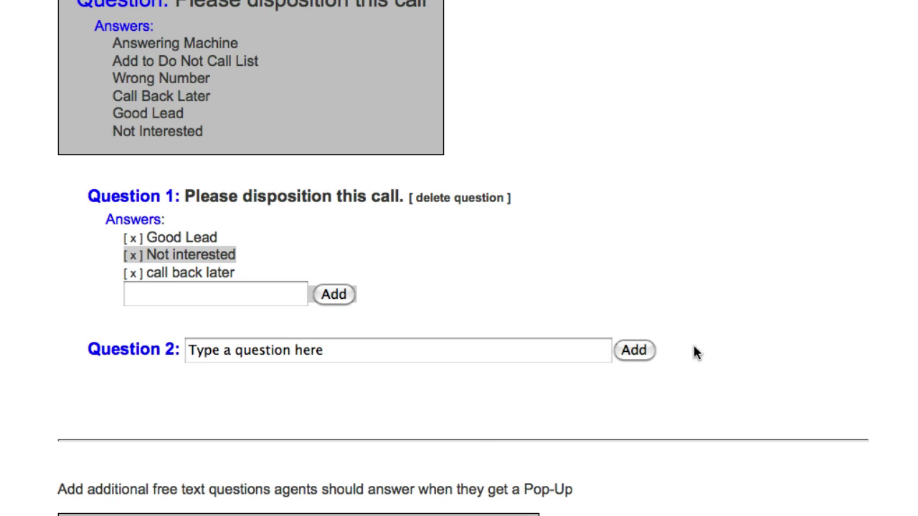
Replace the Question 2 placeholder with 'Next Question' and add it
click(344, 350)
key(BackSpace)
key(BackSpace)
key(BackSpace)
key(BackSpace)
key(BackSpace)
key(BackSpace)
key(BackSpace)
key(BackSpace)
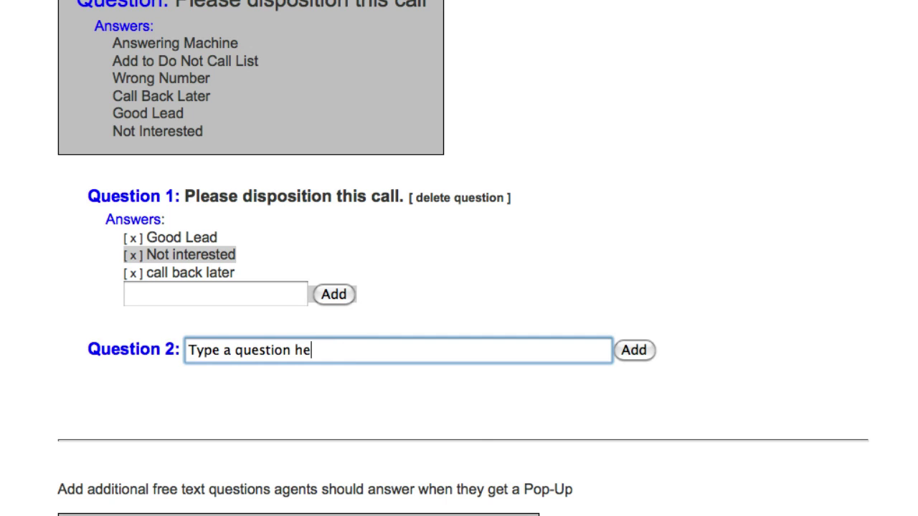
key(BackSpace)
key(BackSpace)
key(BackSpace)
key(BackSpace)
key(BackSpace)
key(BackSpace)
key(BackSpace)
key(BackSpace)
key(BackSpace)
key(BackSpace)
key(BackSpace)
key(BackSpace)
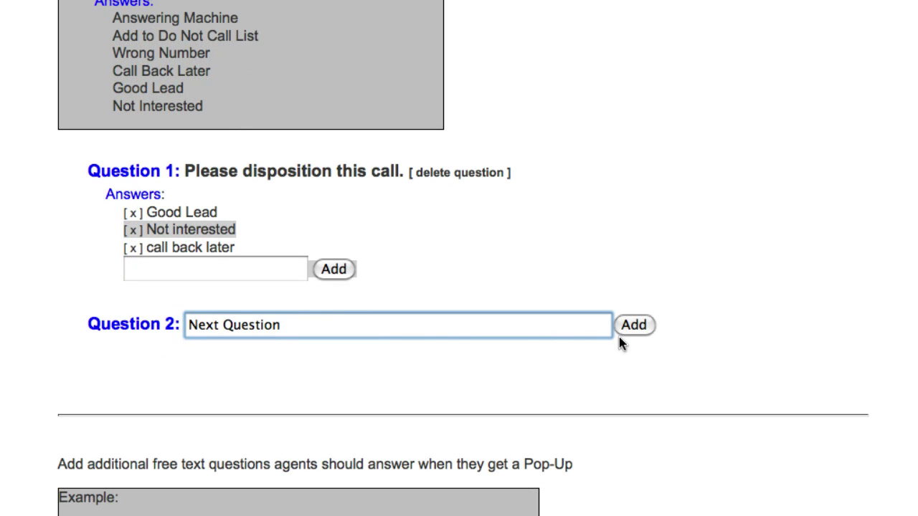
click(626, 330)
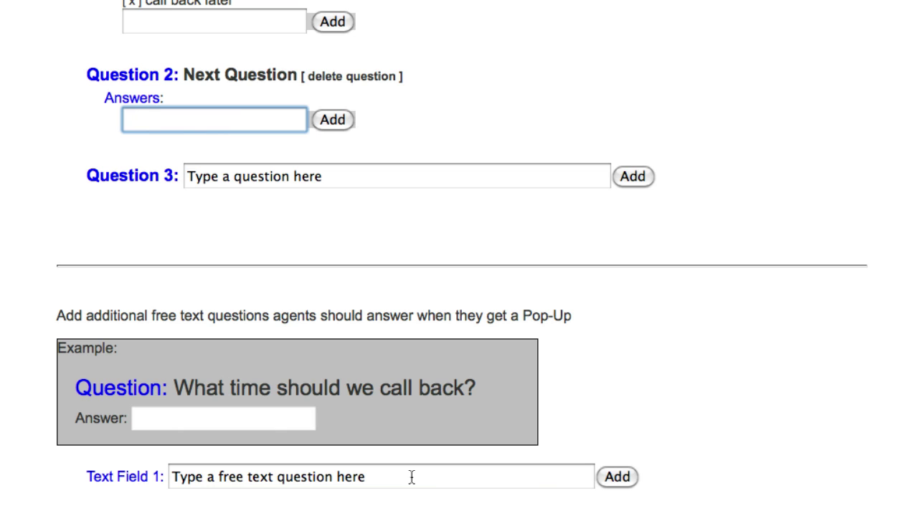
scroll(828, 411, down, 3)
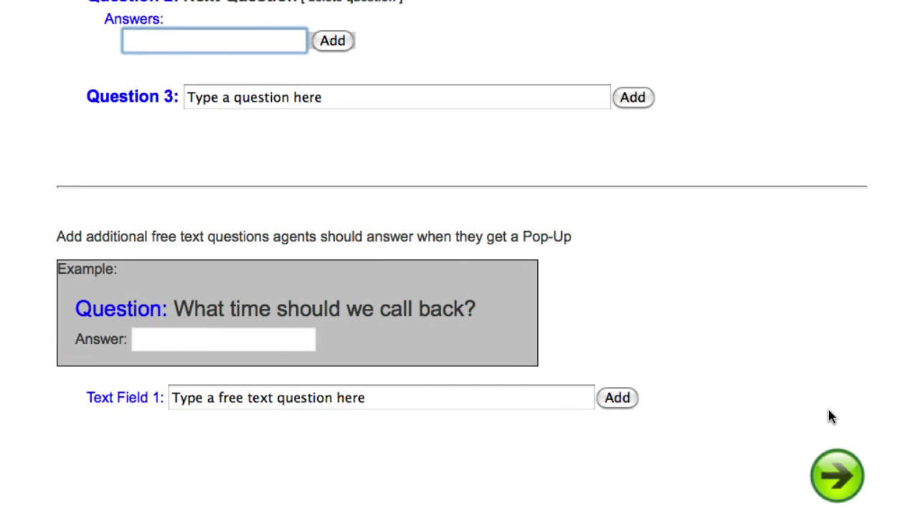
On the Review page, fill in your initials, agree with 'I Agree', and submit the campaign
click(840, 482)
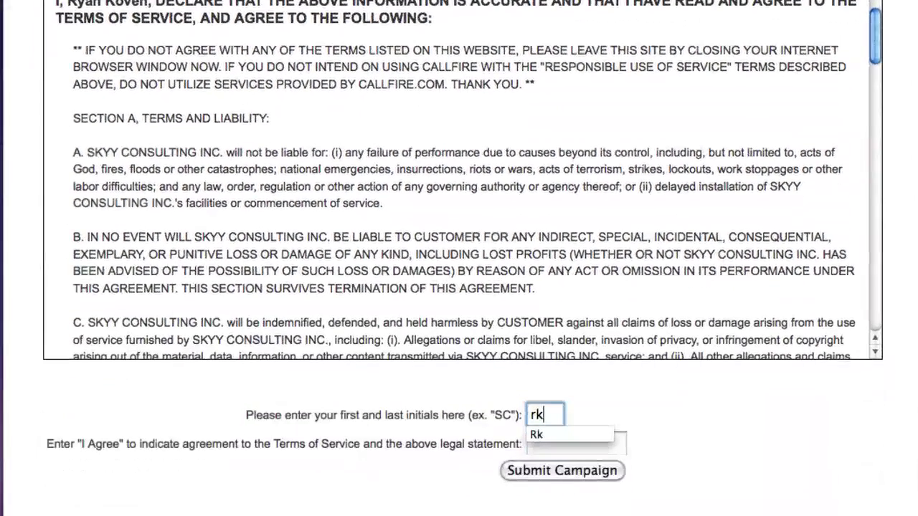
click(567, 429)
click(566, 442)
text(i)
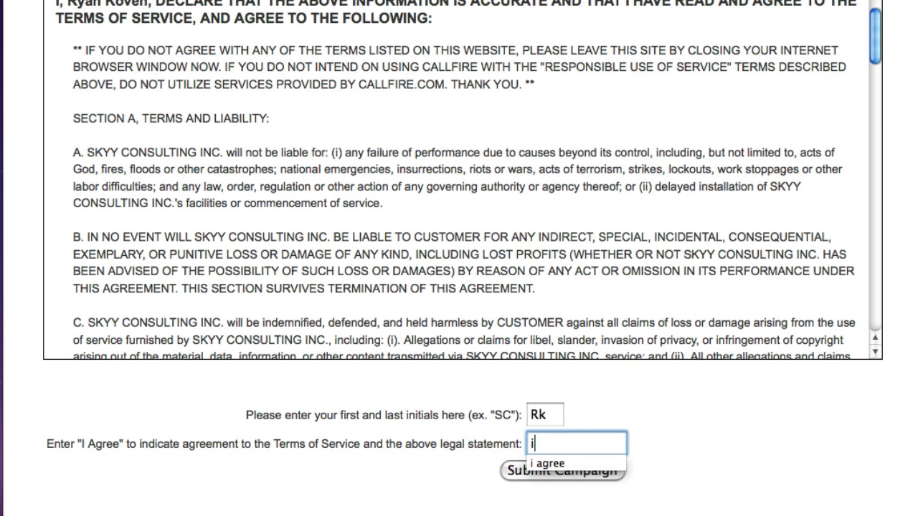
click(582, 467)
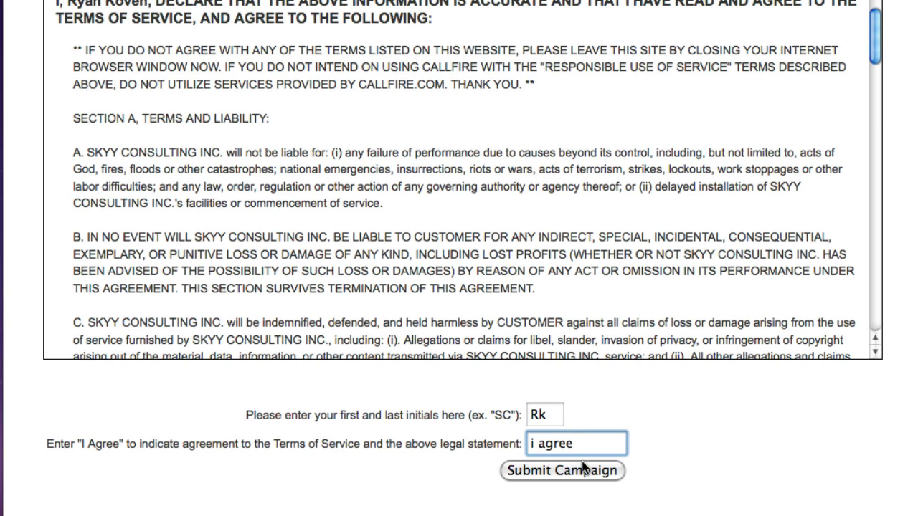
click(583, 471)
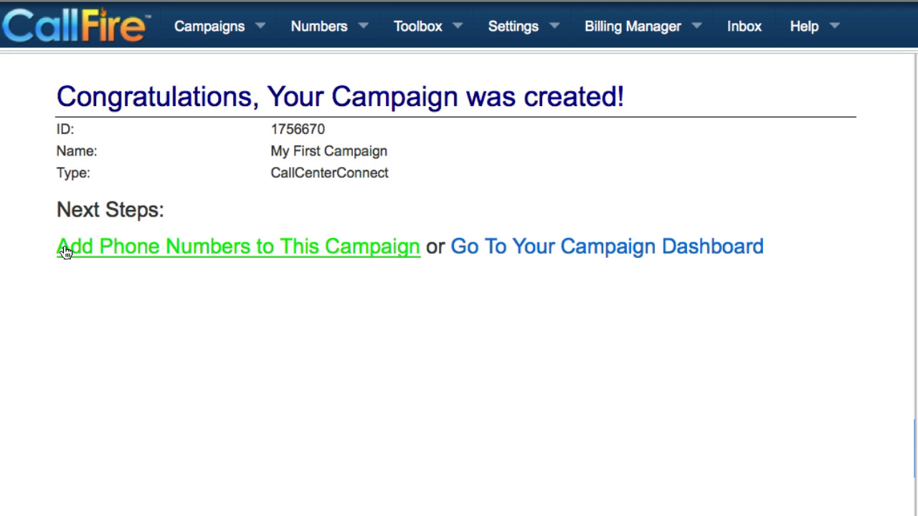
Go to adding phone numbers and view My First Campaign (ID 1756670) listed as Stopped
click(65, 251)
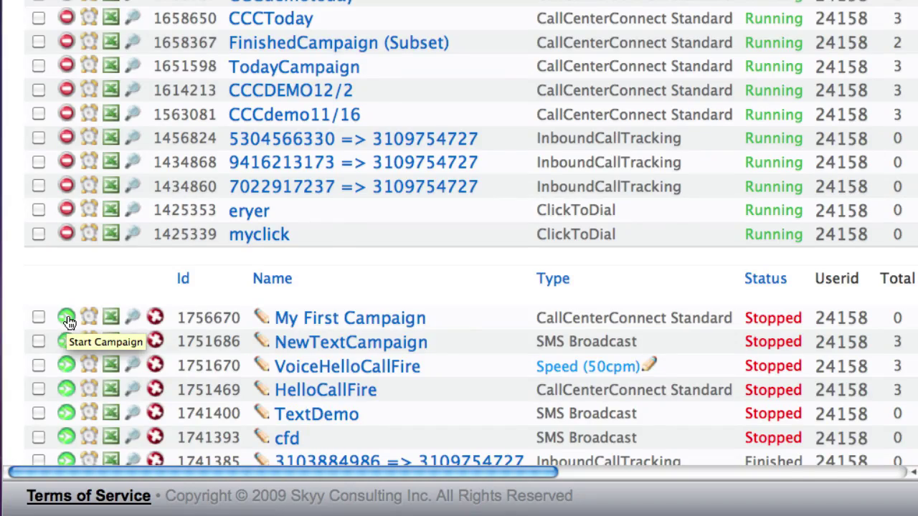
Select My First Campaign and run Campaign Control's Start Campaign(s) action on it
click(67, 318)
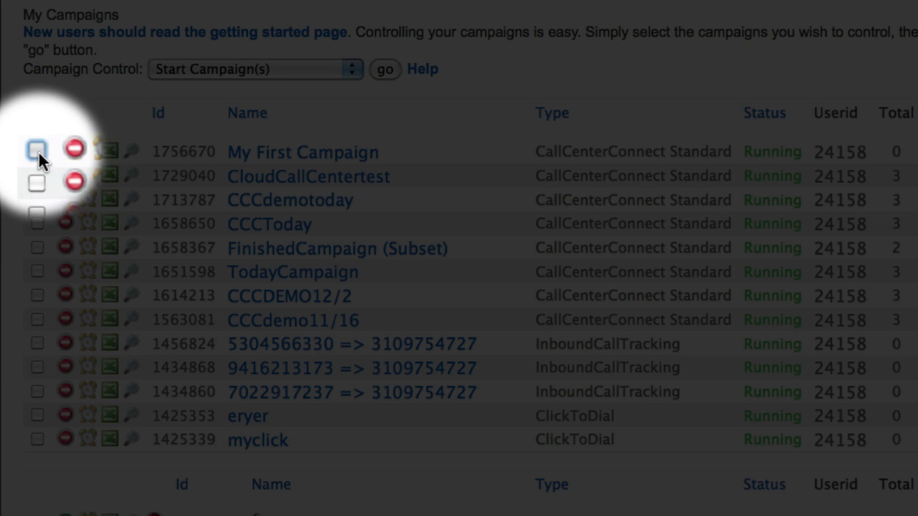
click(38, 151)
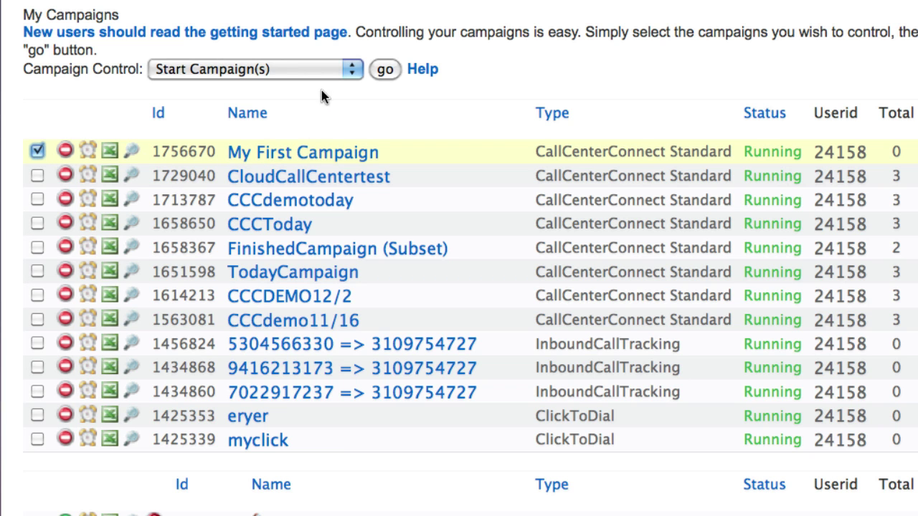
click(349, 69)
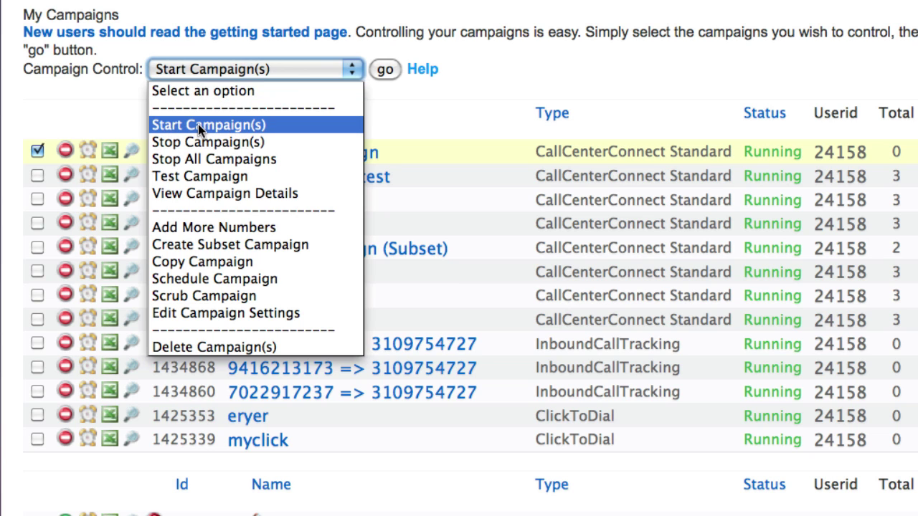
click(198, 125)
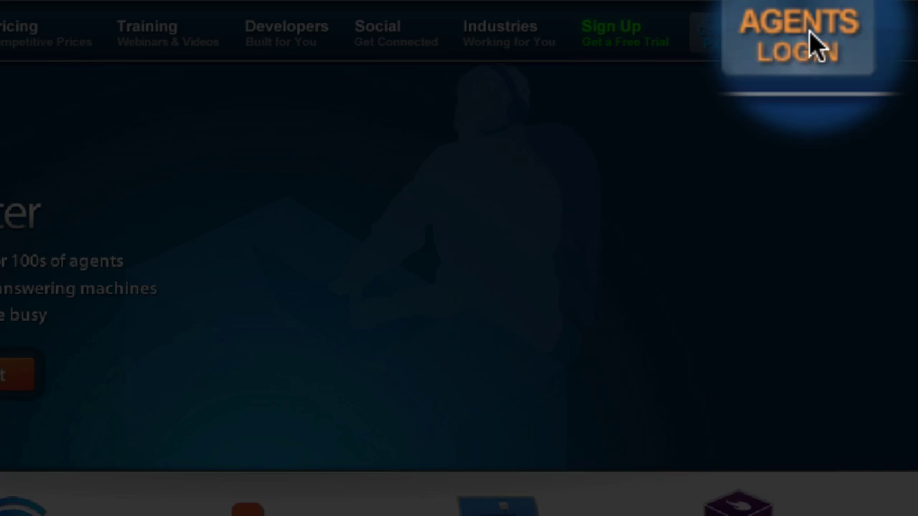
Open the Agent Login page from AGENTS LOGIN in the site's top navigation
click(817, 44)
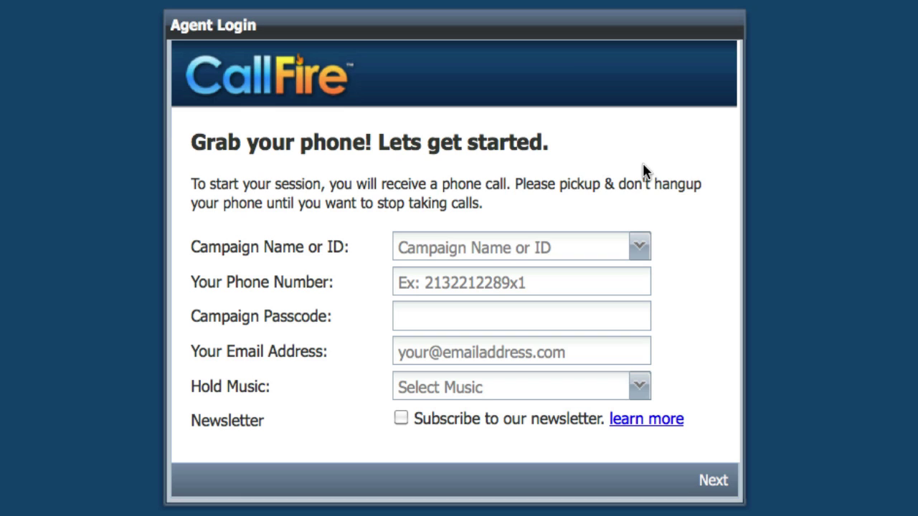
Select the CallFire Demo campaign, then enter the agent's phone number and campaign passcode
click(580, 244)
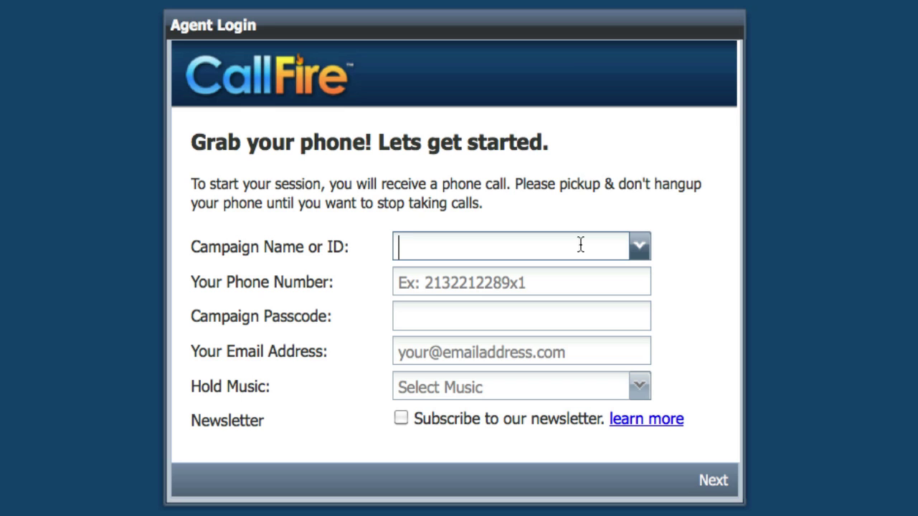
text(callfir)
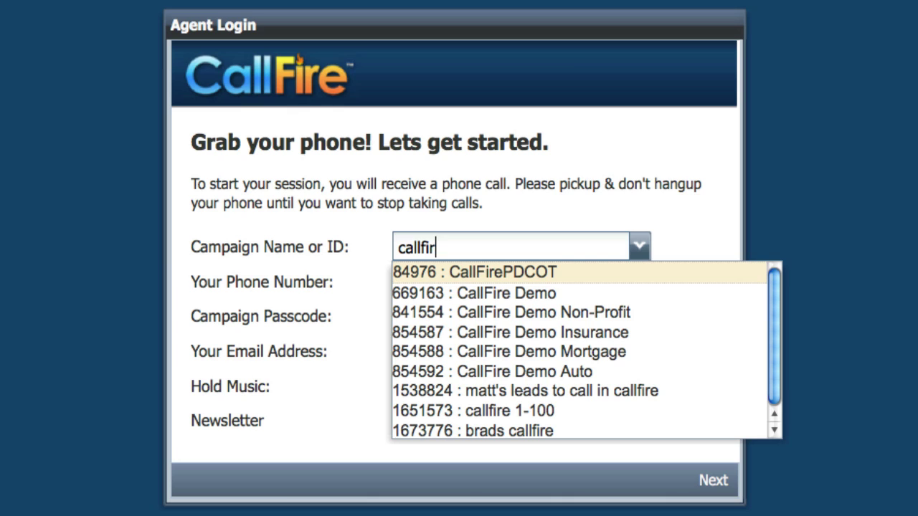
text(e)
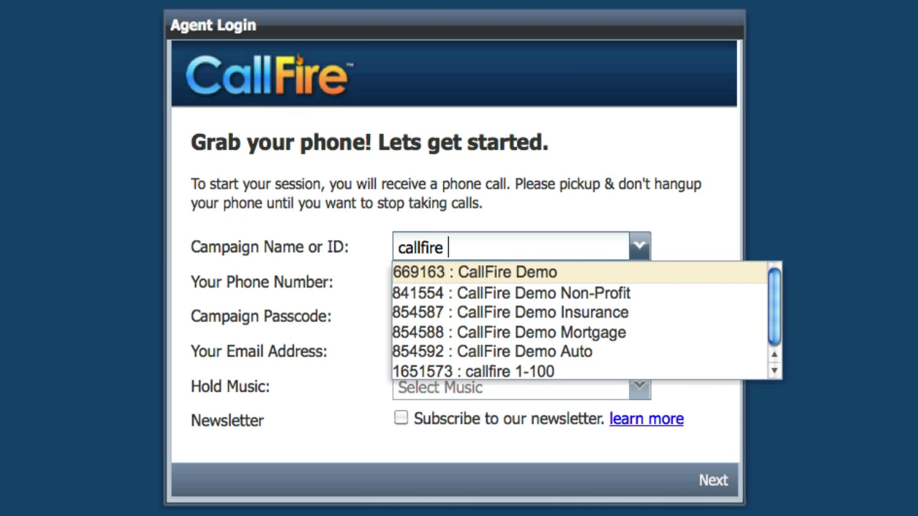
text( demo)
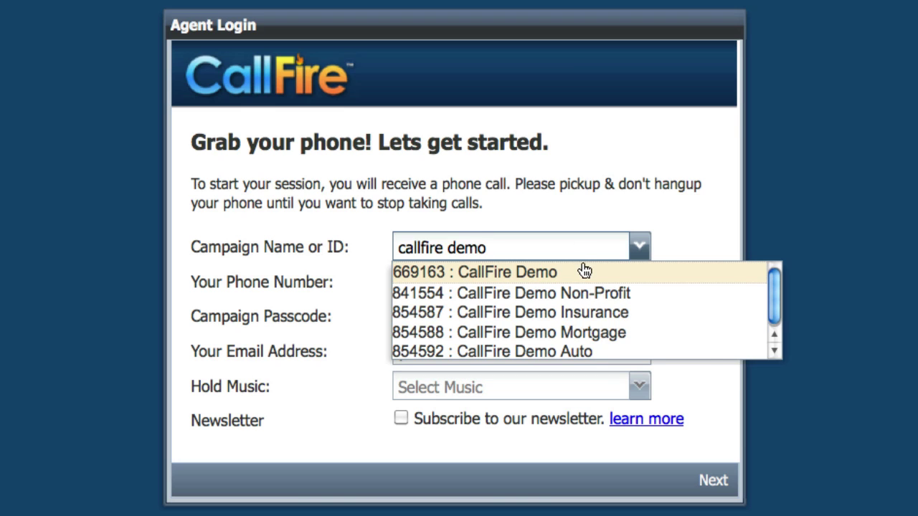
click(546, 280)
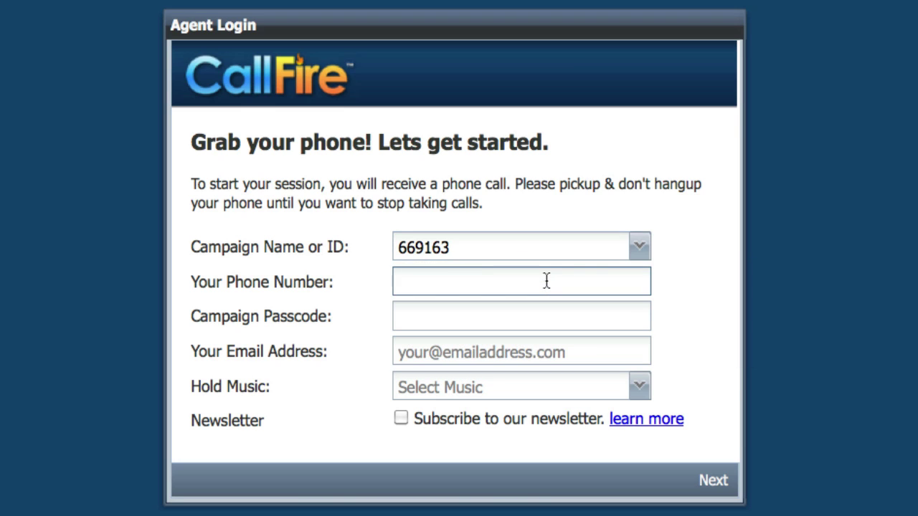
click(539, 312)
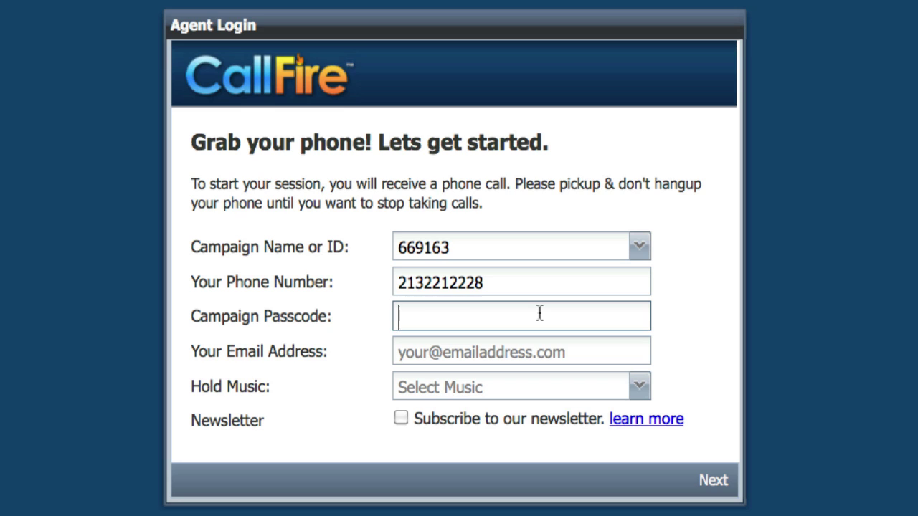
text(1234)
Enter the agent's e-mail address, choose Classical hold music, and submit the login details
click(448, 346)
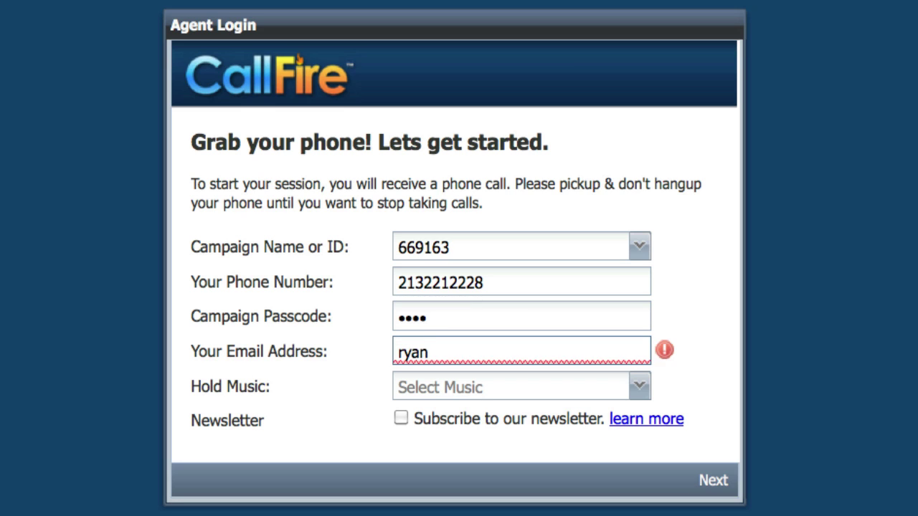
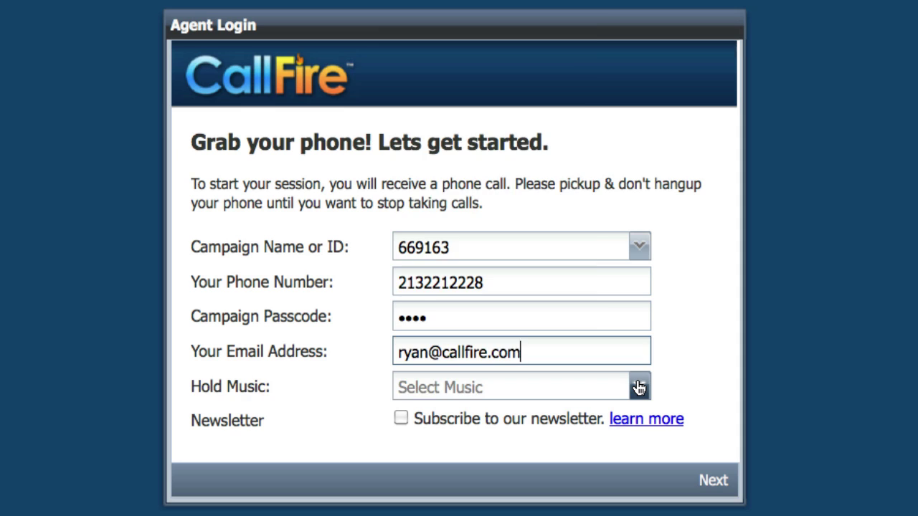
click(638, 388)
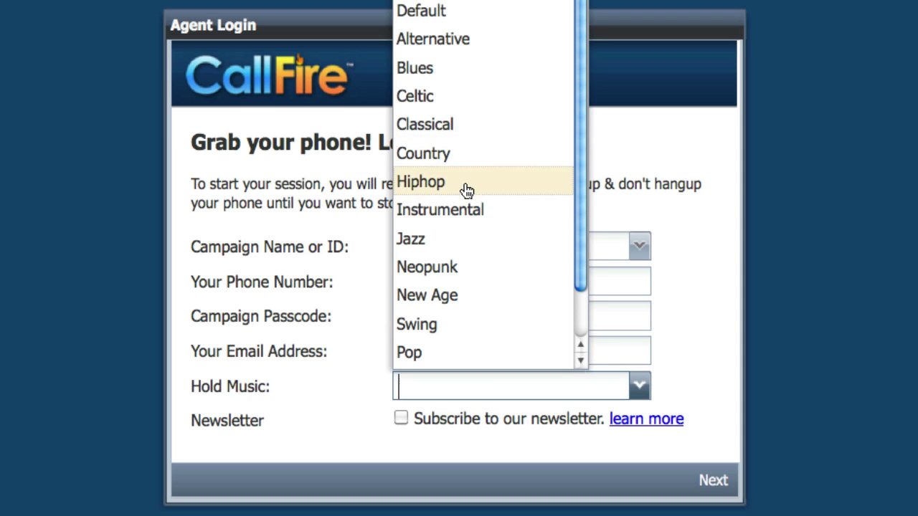
click(475, 139)
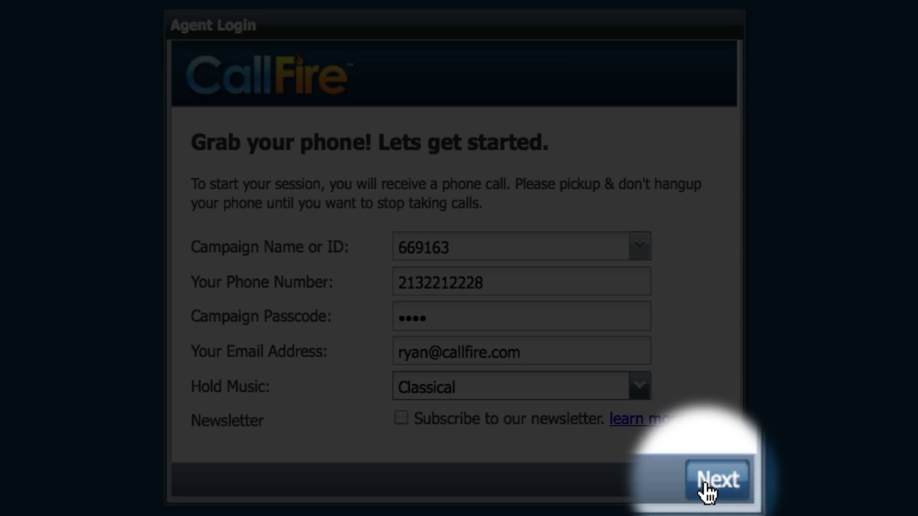
click(710, 481)
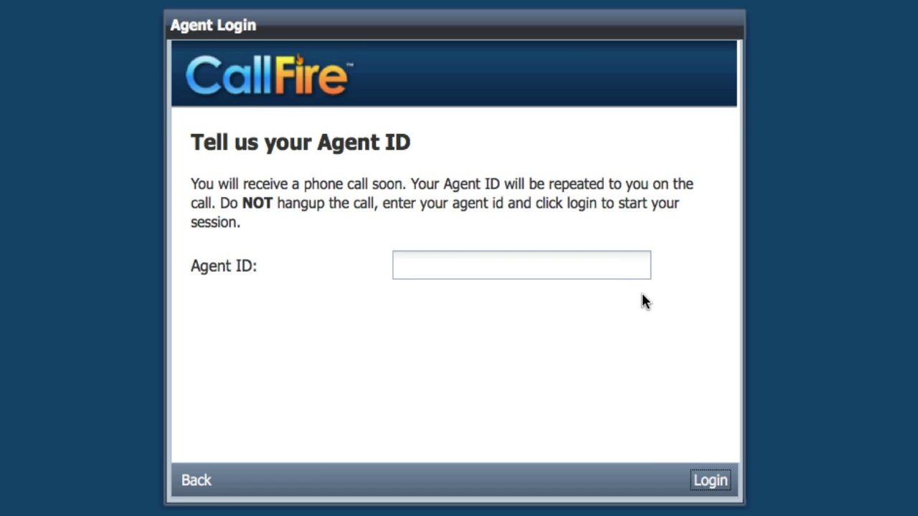
Enter the Agent ID read out on the phone call to log into the agent console
click(616, 264)
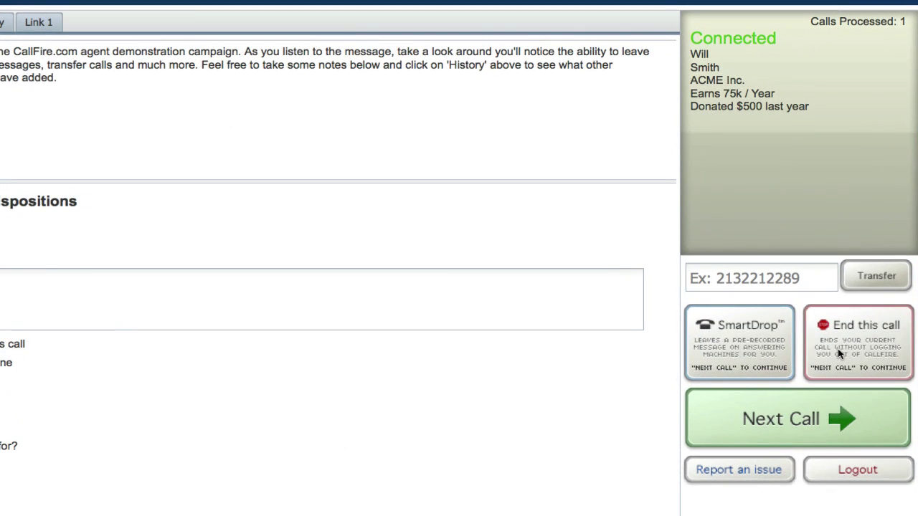
End the current call and dial the next contact in the campaign
click(838, 349)
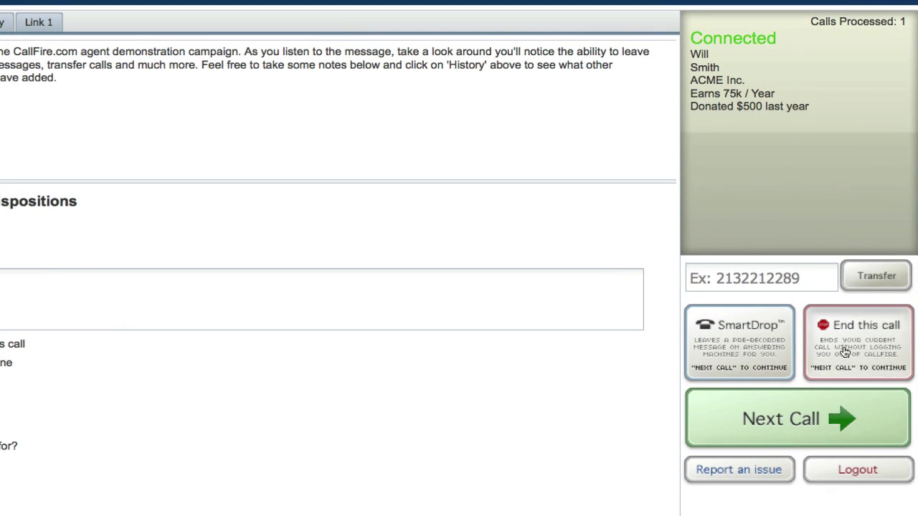
click(785, 425)
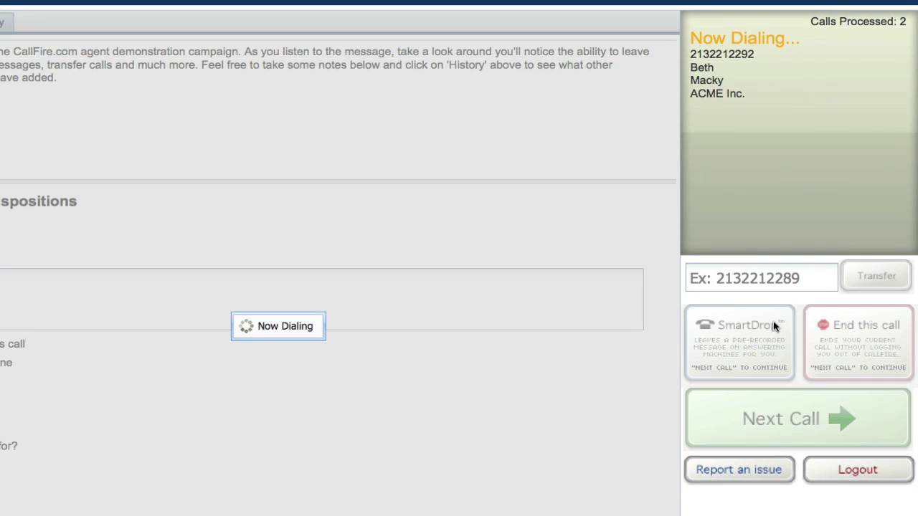